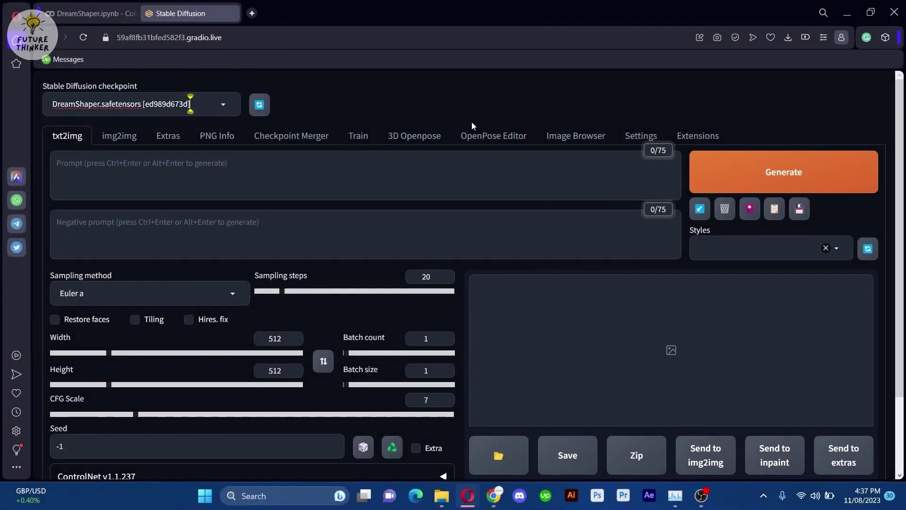
Step: Open the web UI Settings page on its Optimizations section
click(630, 135)
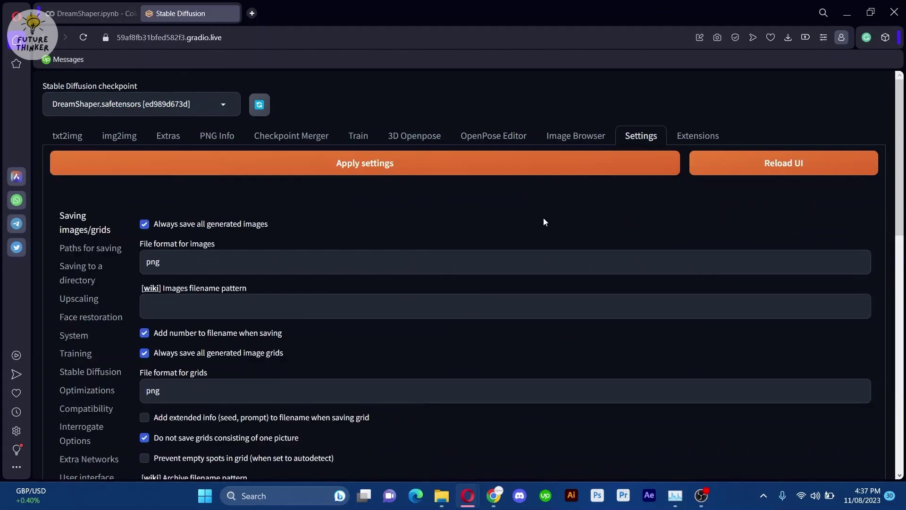
click(87, 390)
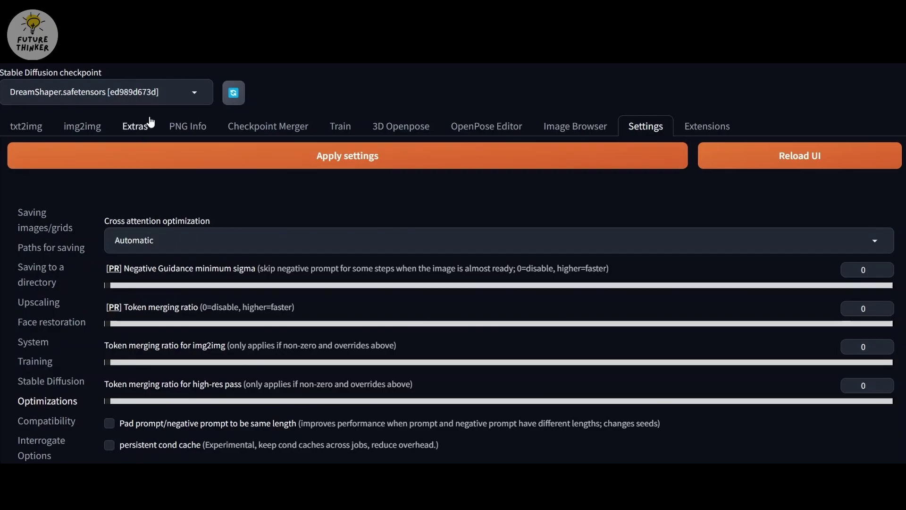
click(29, 126)
click(228, 164)
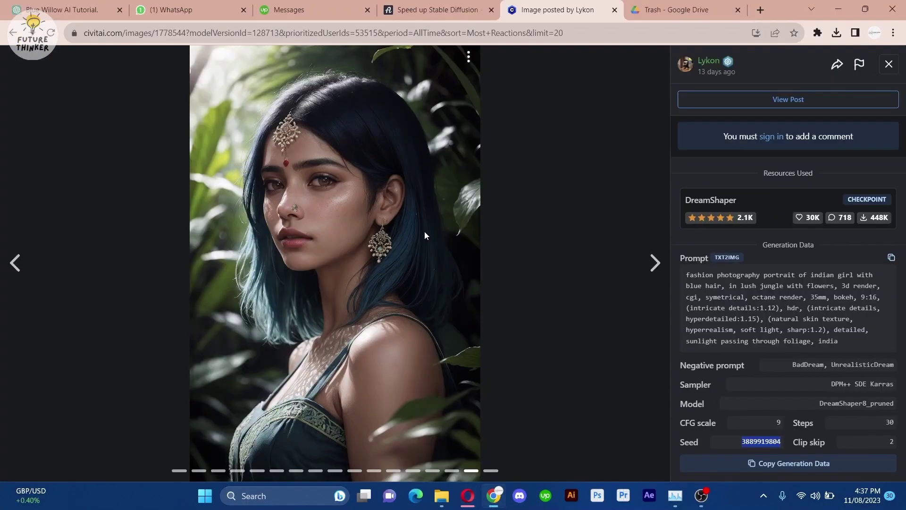
drag(839, 340, 679, 275)
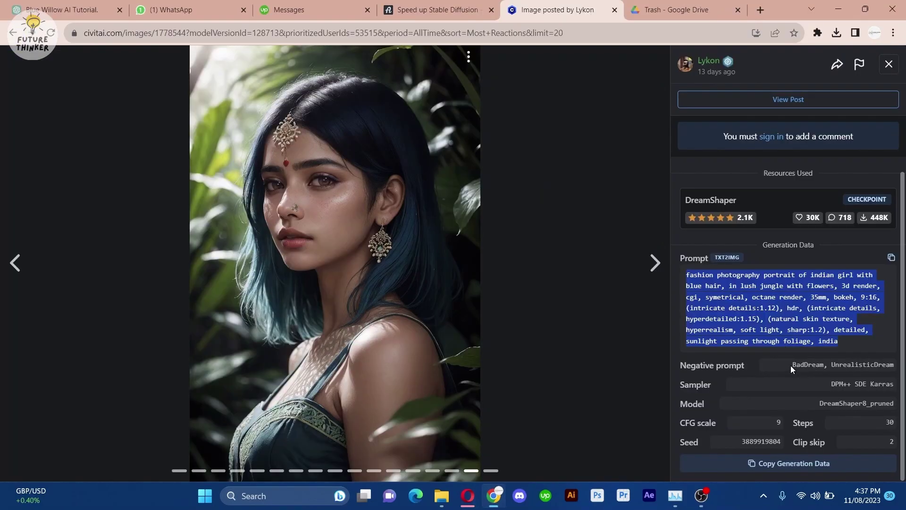
drag(791, 366, 897, 370)
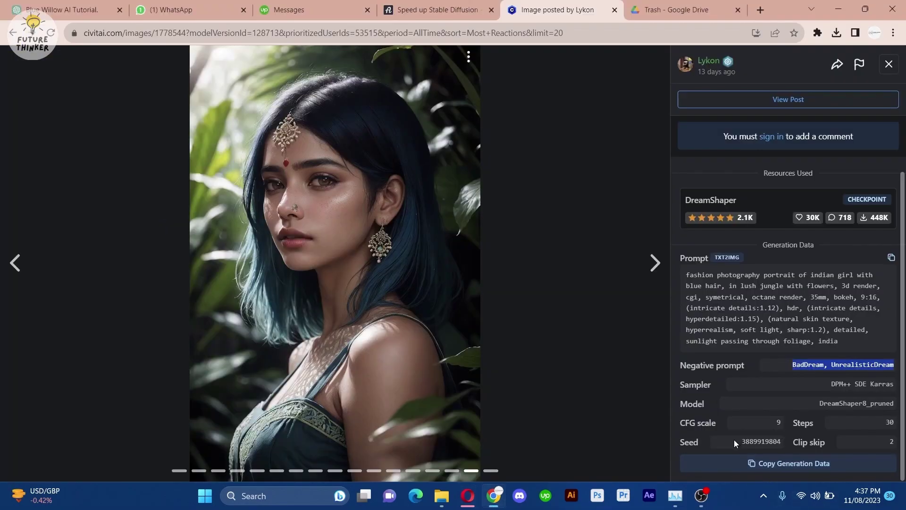
drag(741, 442, 777, 443)
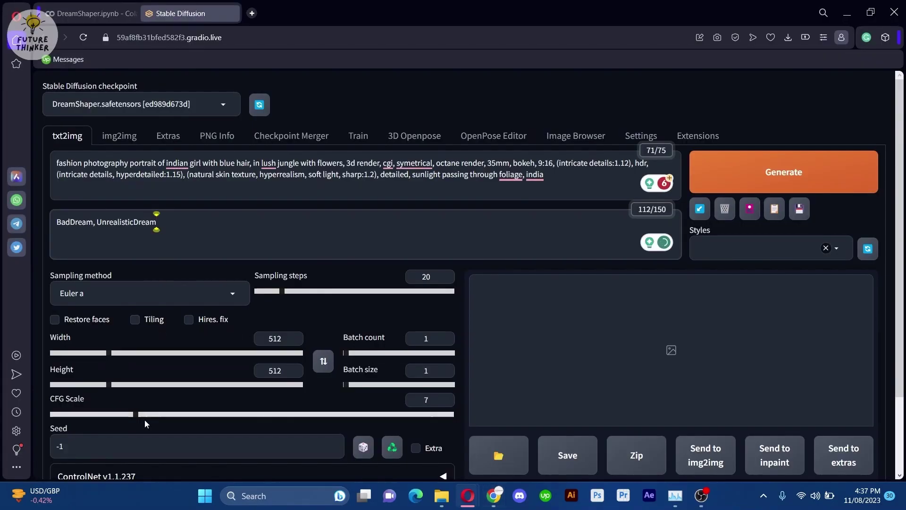
key(ctrl+v)
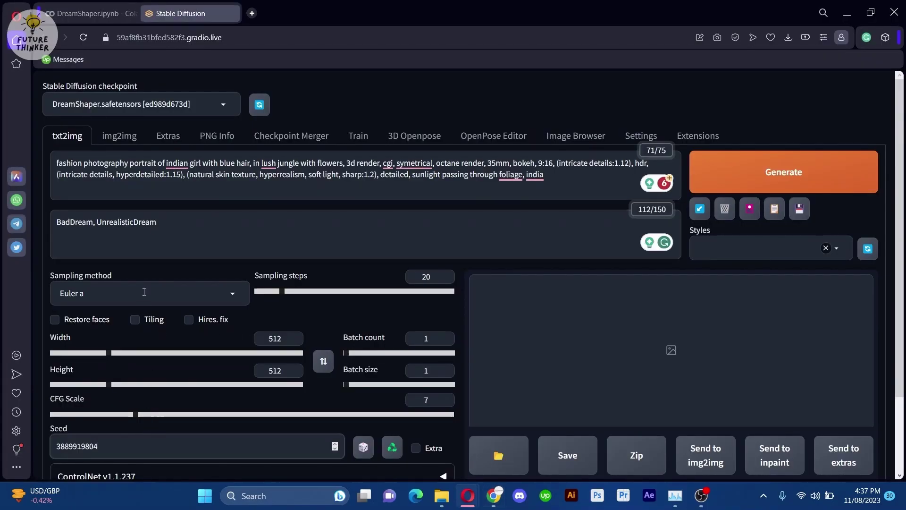
Step: Choose the DPM++ 2M SDE Karras sampler, then edit height to 1000 and width to 600
click(142, 292)
click(96, 237)
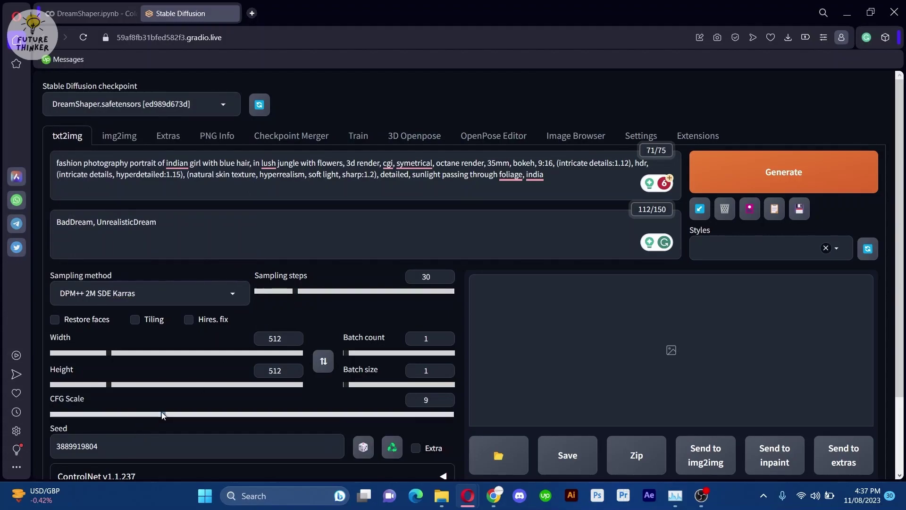
click(282, 369)
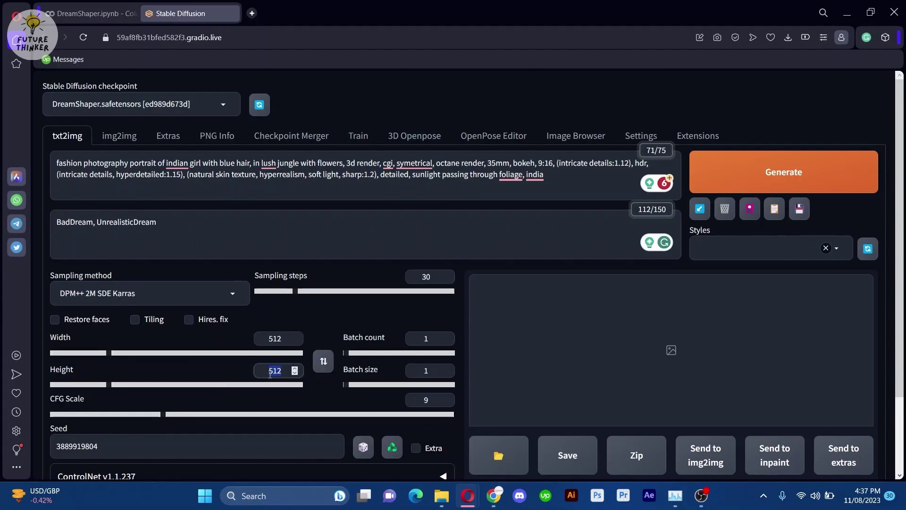
text(1000)
click(274, 337)
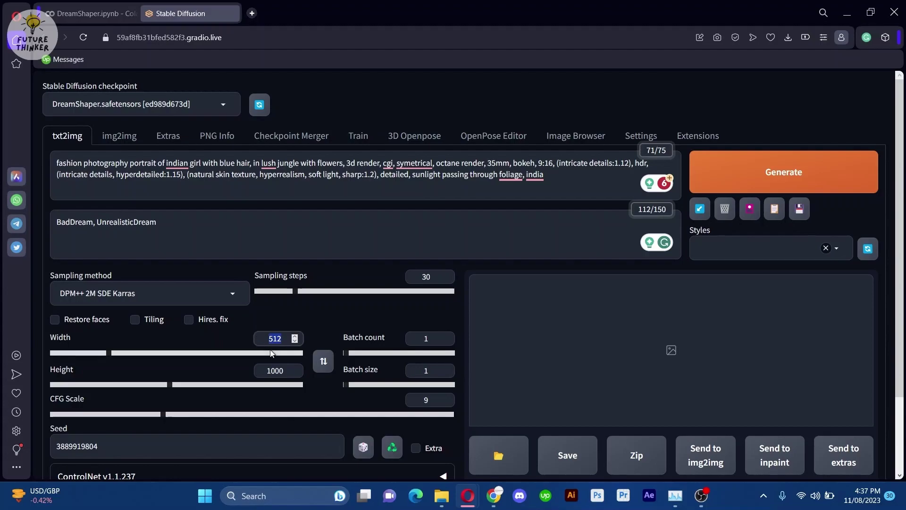
text(6)
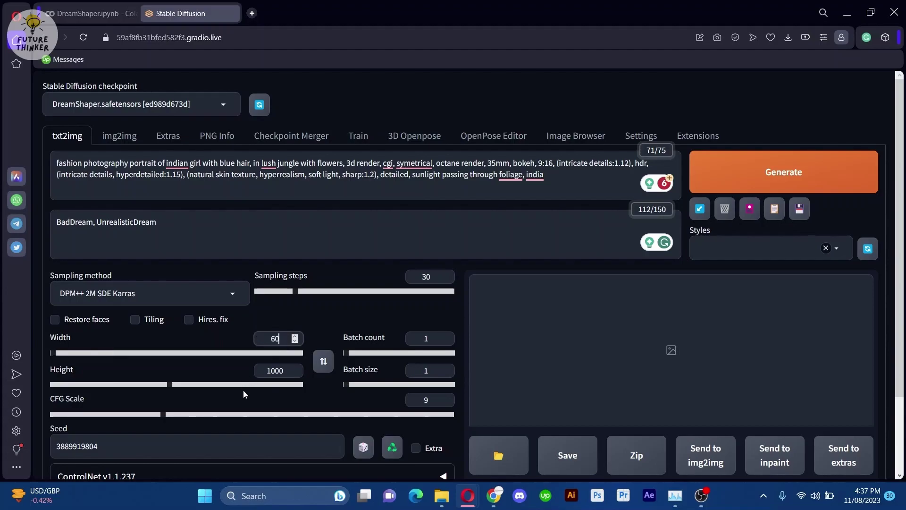
text(0)
Step: Generate the 600×1000 blue-haired jungle portrait, which takes about 40 seconds
click(769, 180)
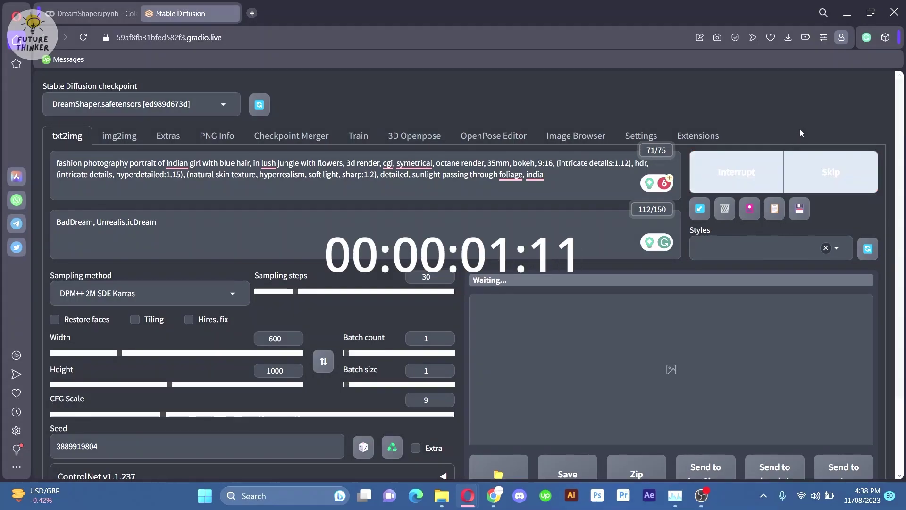
key(ctrl+minus)
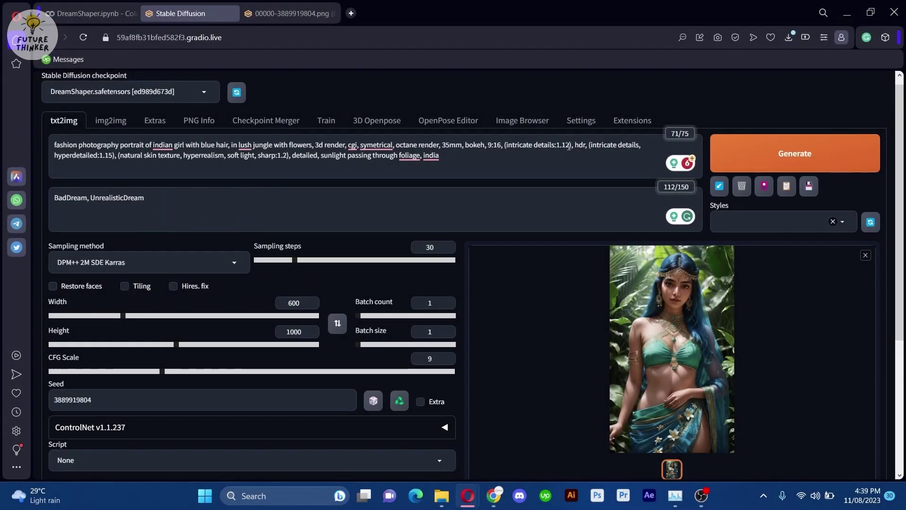
Step: In Optimizations, keep cross-attention on Automatic, set token merging to 0.1, and apply
click(581, 120)
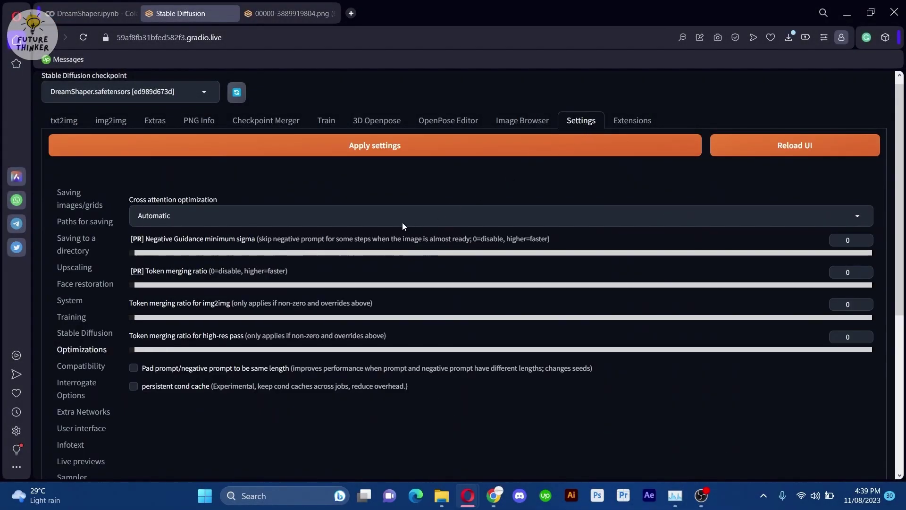
click(284, 212)
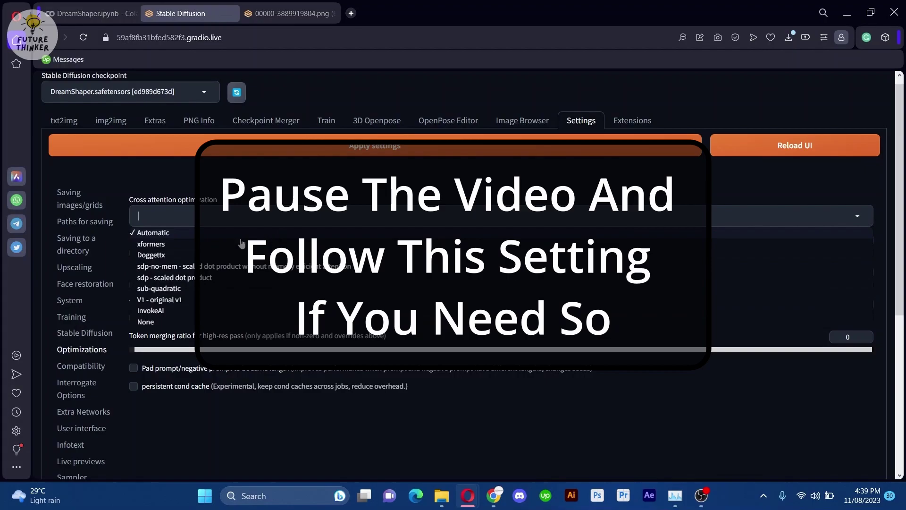
click(153, 232)
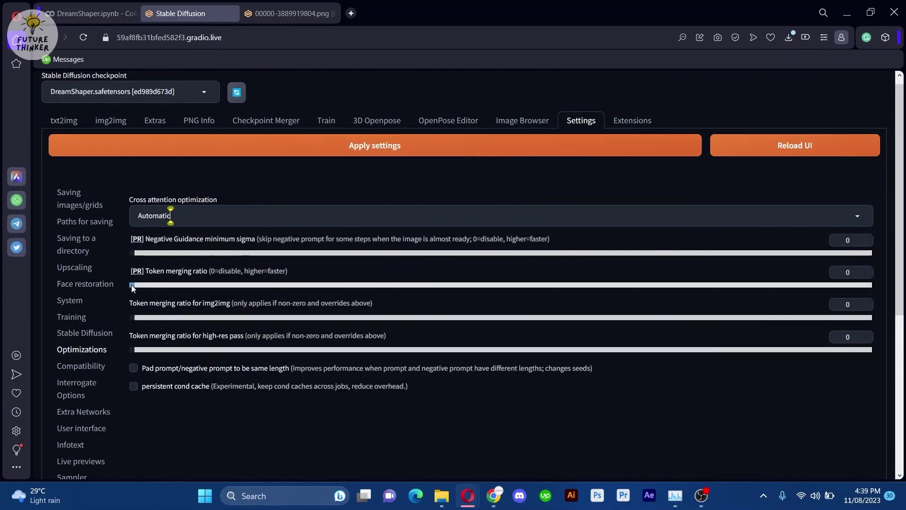
drag(134, 285, 192, 287)
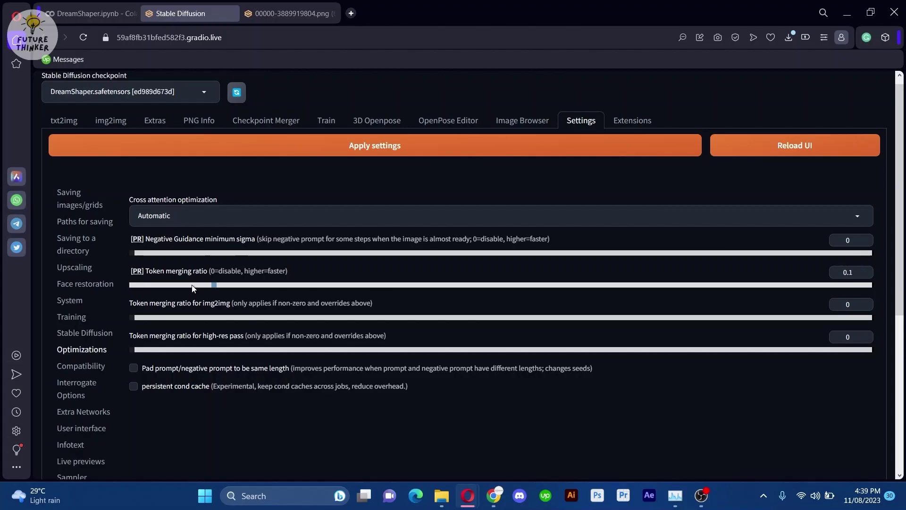
click(365, 146)
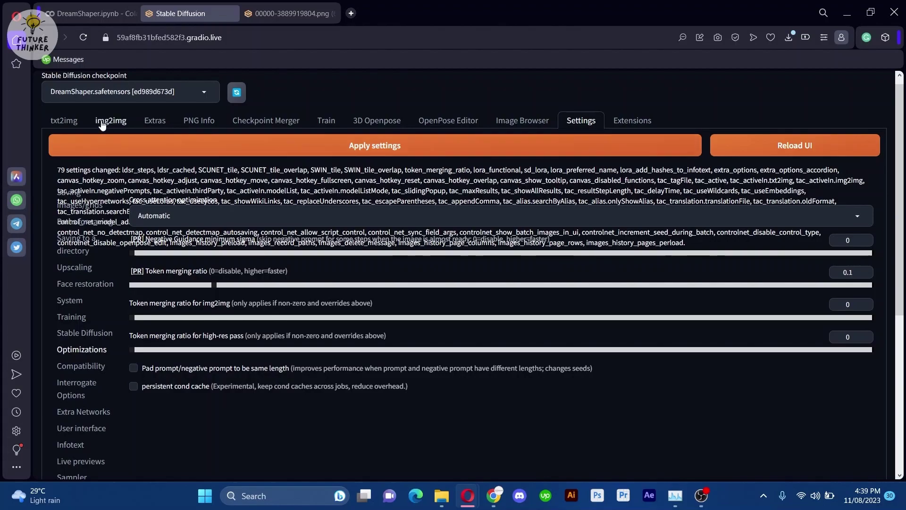
Step: Regenerate the jungle portrait in txt2img with token merging ratio 0.1
click(64, 120)
click(791, 149)
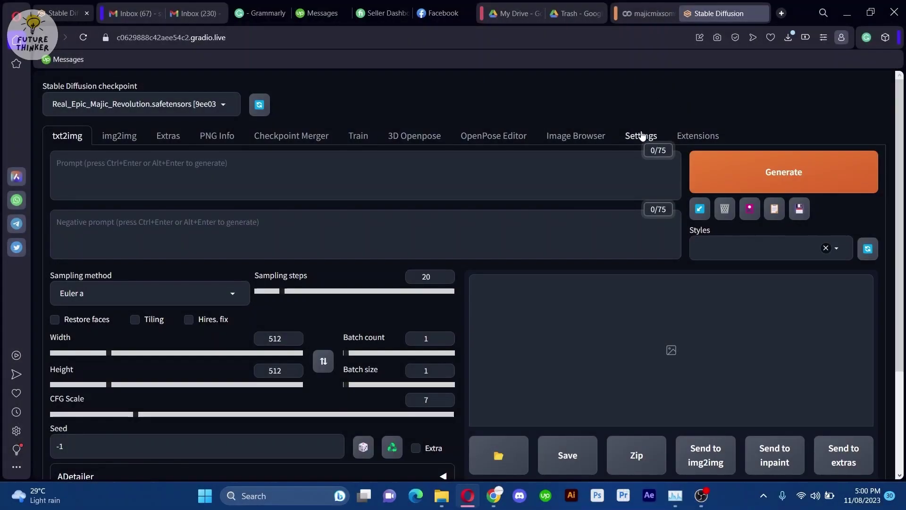
Step: In Settings > Optimizations, choose 'sdp - scaled dot product' and token merging ratio 0.2
click(641, 135)
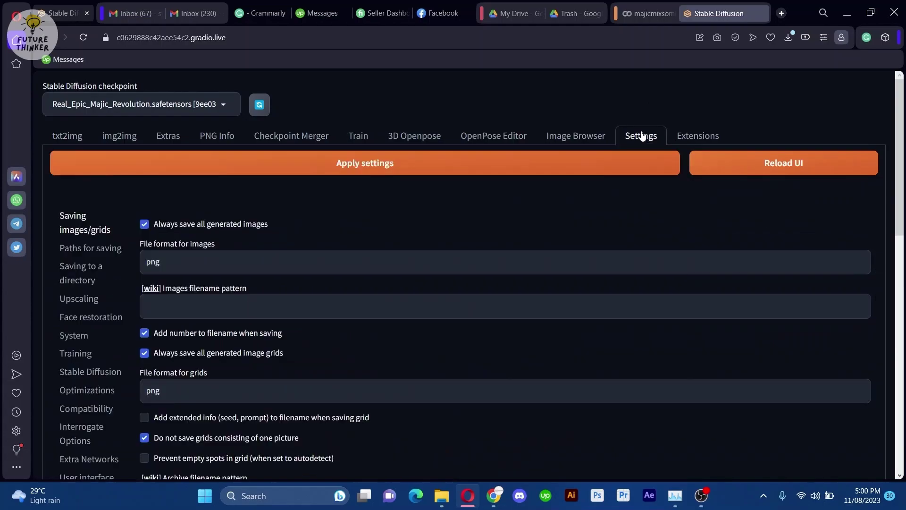
click(86, 390)
click(216, 241)
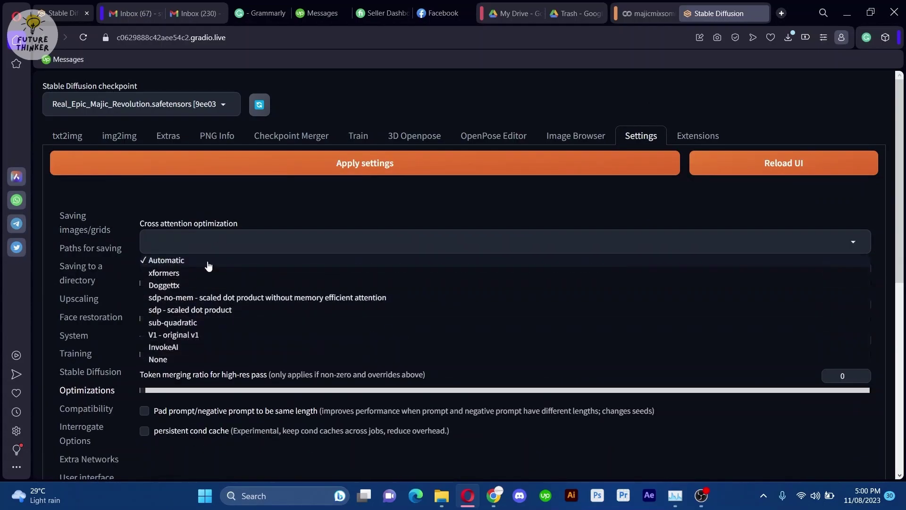
click(190, 309)
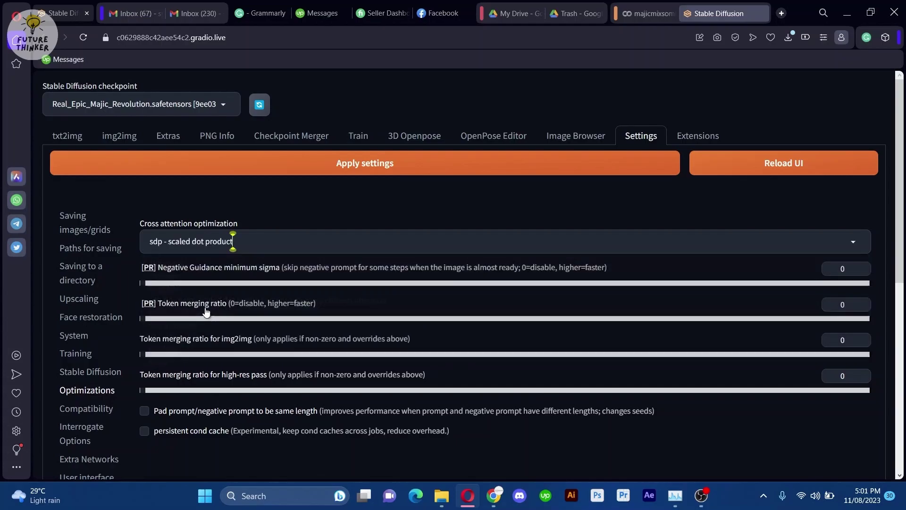
drag(146, 318, 273, 320)
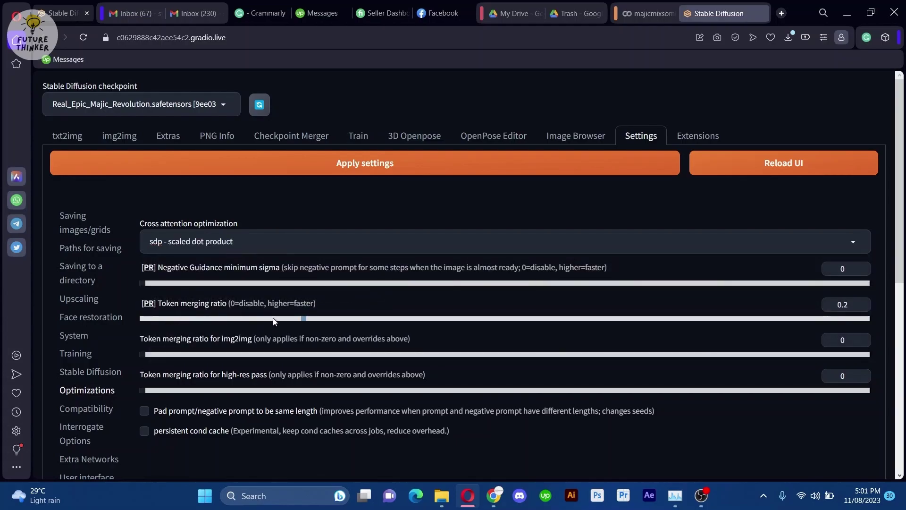
mouse_move(872, 274)
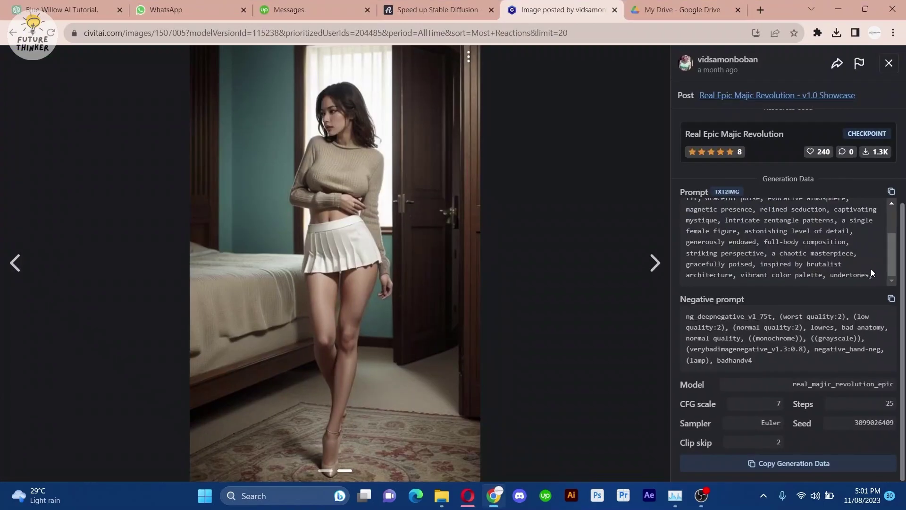
Step: Select the positive prompt text on the Real Epic Magic Revolution bedroom image page
drag(876, 274, 686, 209)
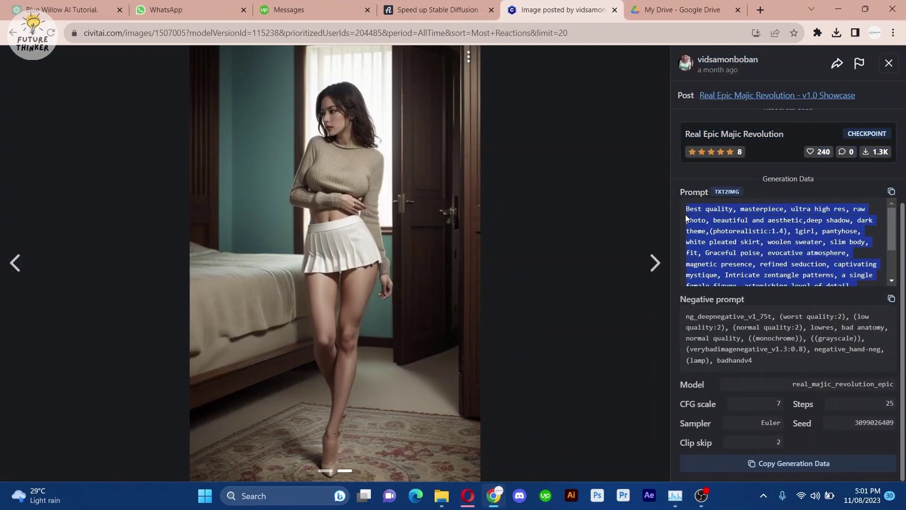